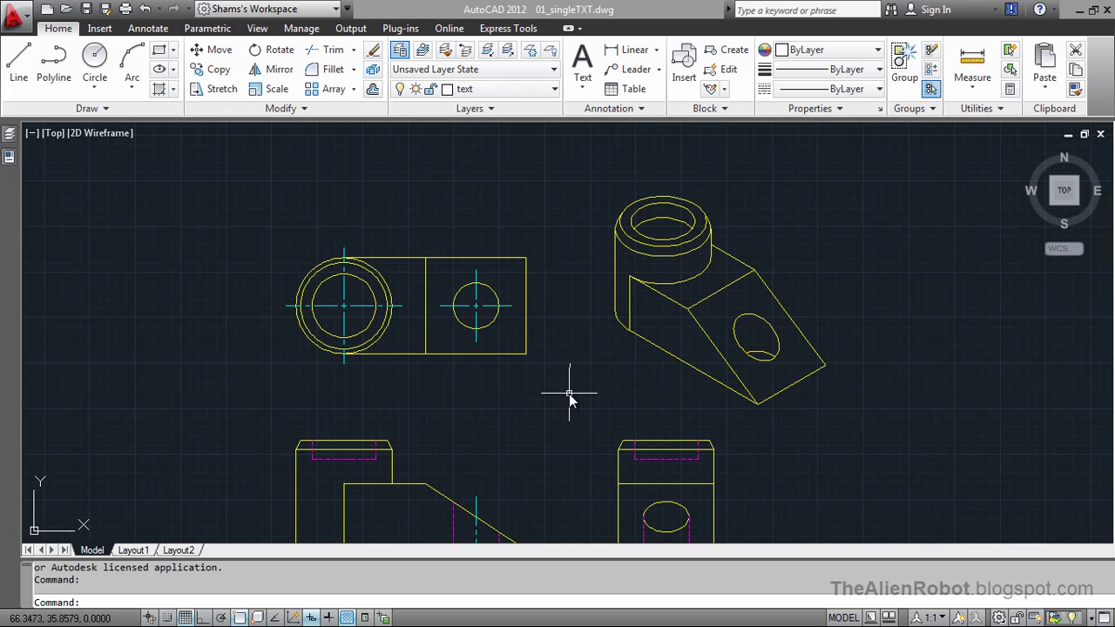
Step: Pan the drawing upward so the top, front, right side and isometric views all fit on screen
middle_drag(552, 446, 563, 404)
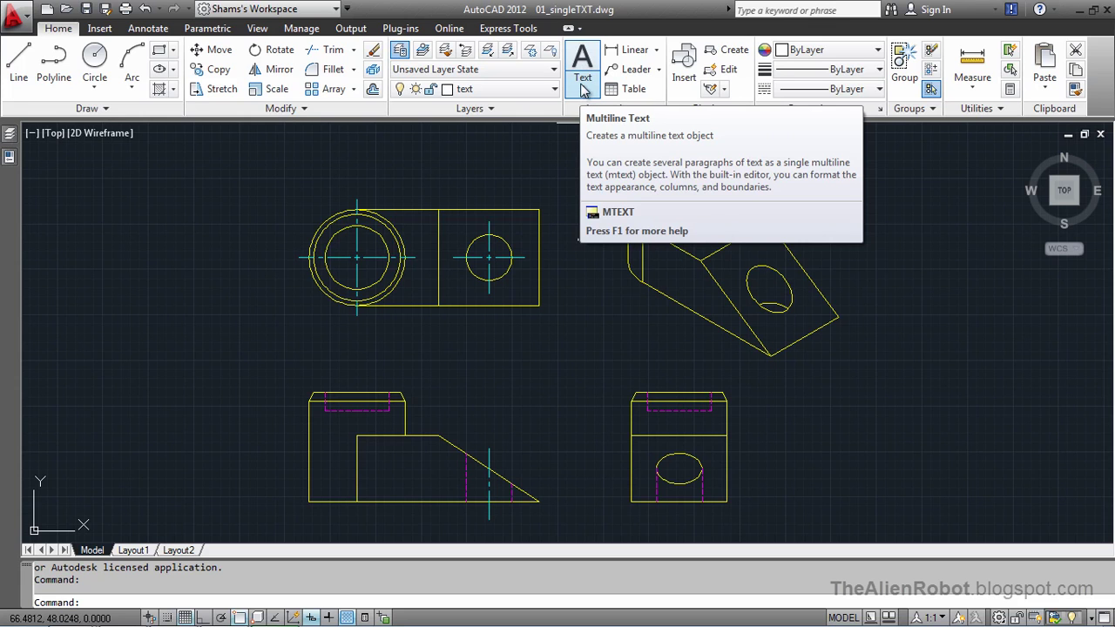
Step: Start the Single Line text command from the Annotation panel's Text dropdown
click(583, 87)
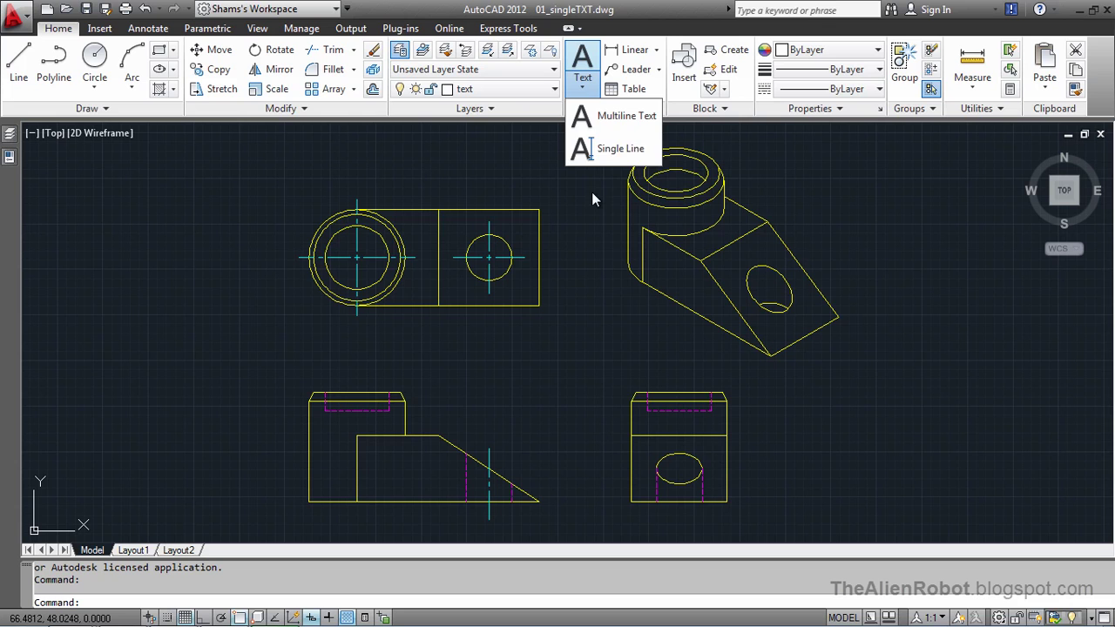
click(610, 150)
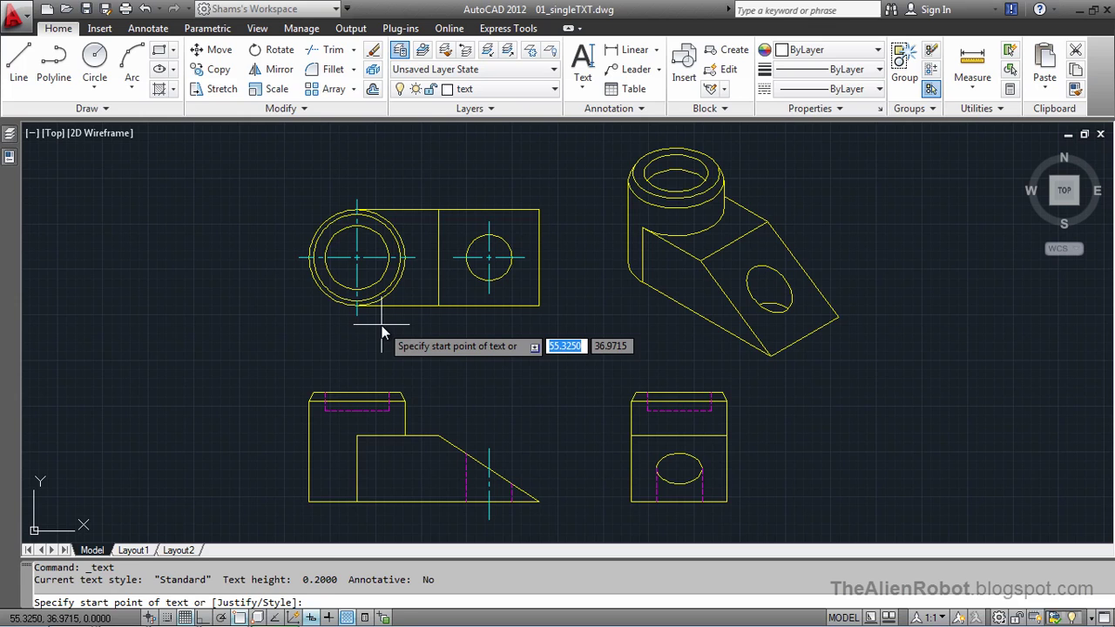
Step: Place 'TOP VIEW' just under the top view at 0.55 height with 0 rotation
click(381, 326)
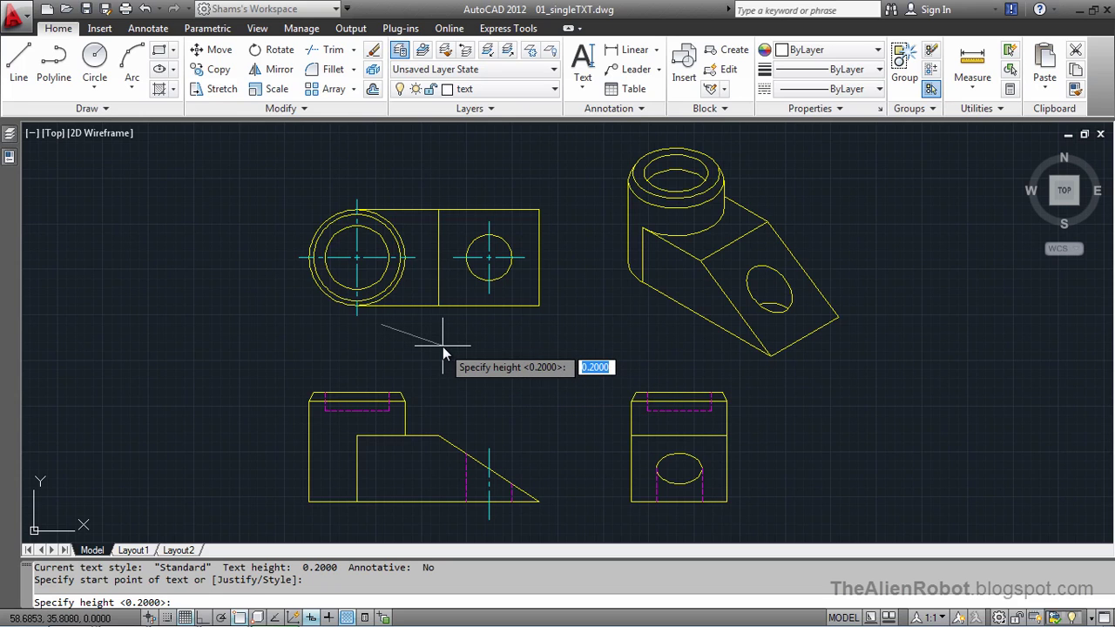
text(.)
text(55)
key(Return)
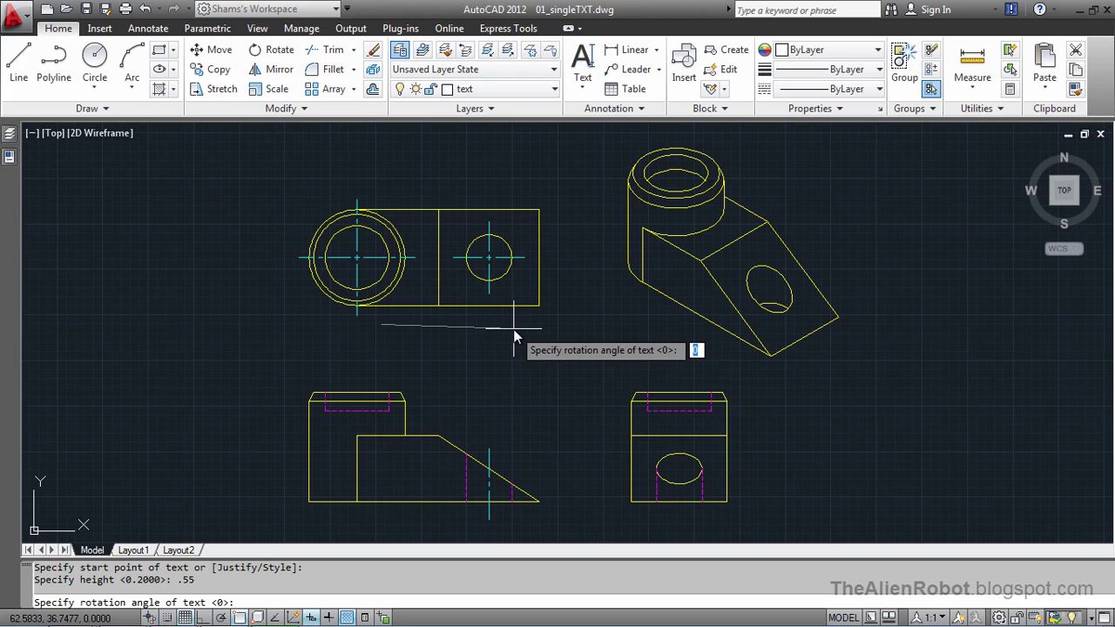
key(Return)
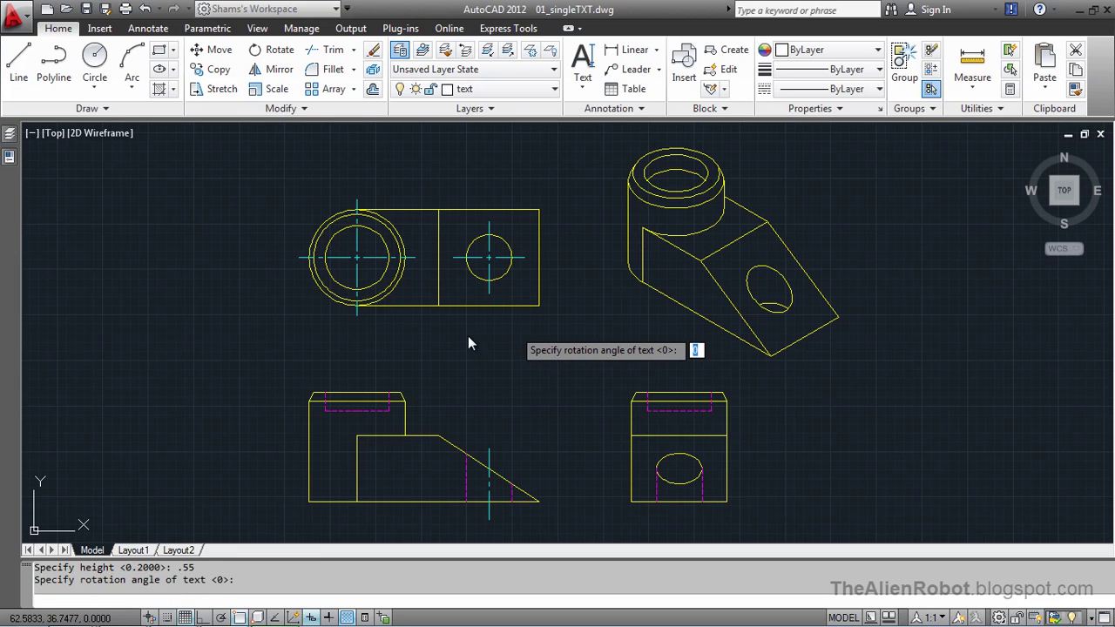
key(Return)
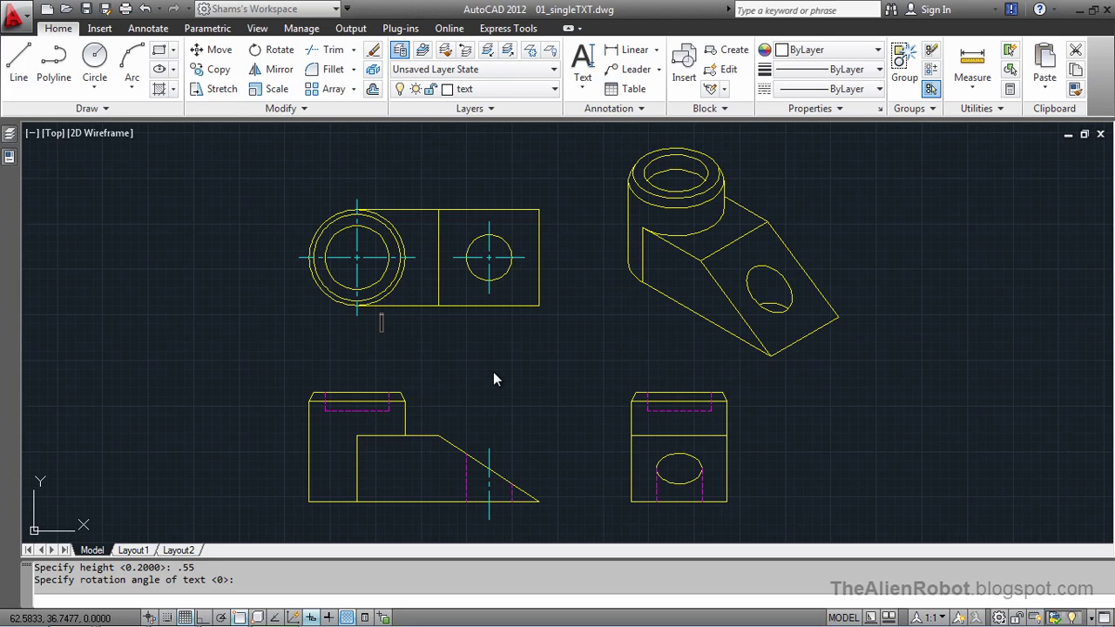
text(TOP VIEW)
key(Return)
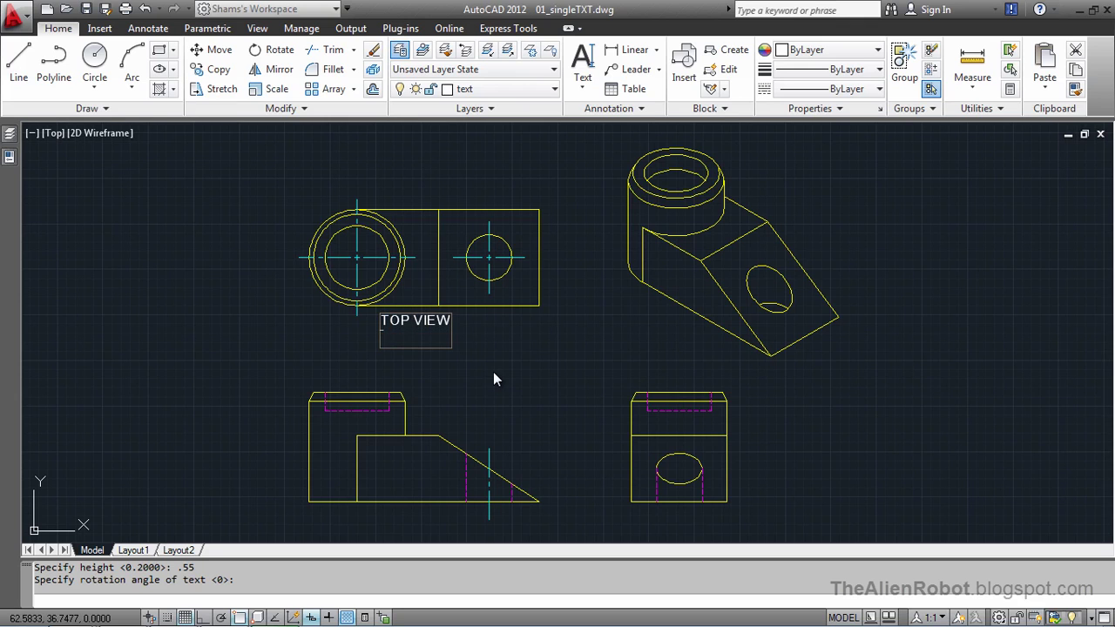
key(Return)
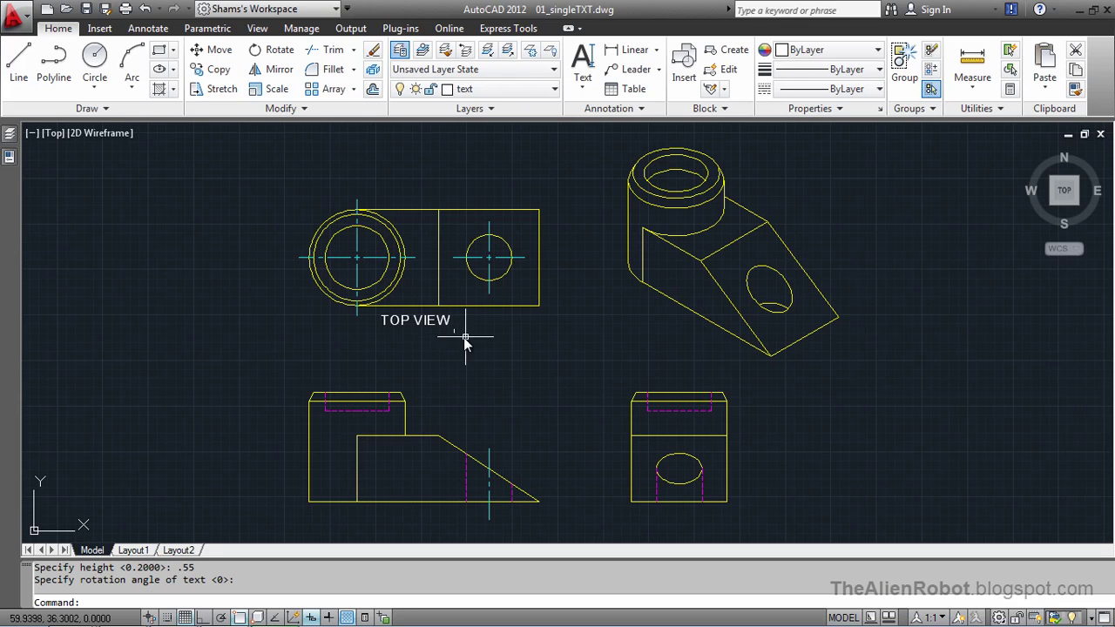
Step: Add 'FRONT VIEW' beneath the front view, keeping 0.55 height and 0 rotation
click(583, 62)
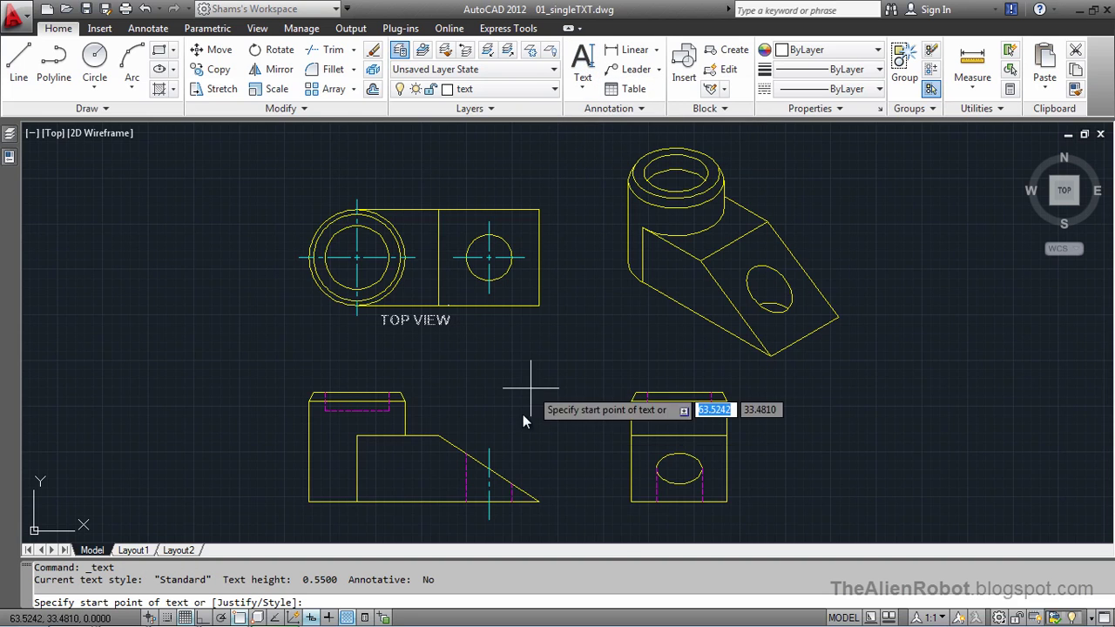
click(345, 521)
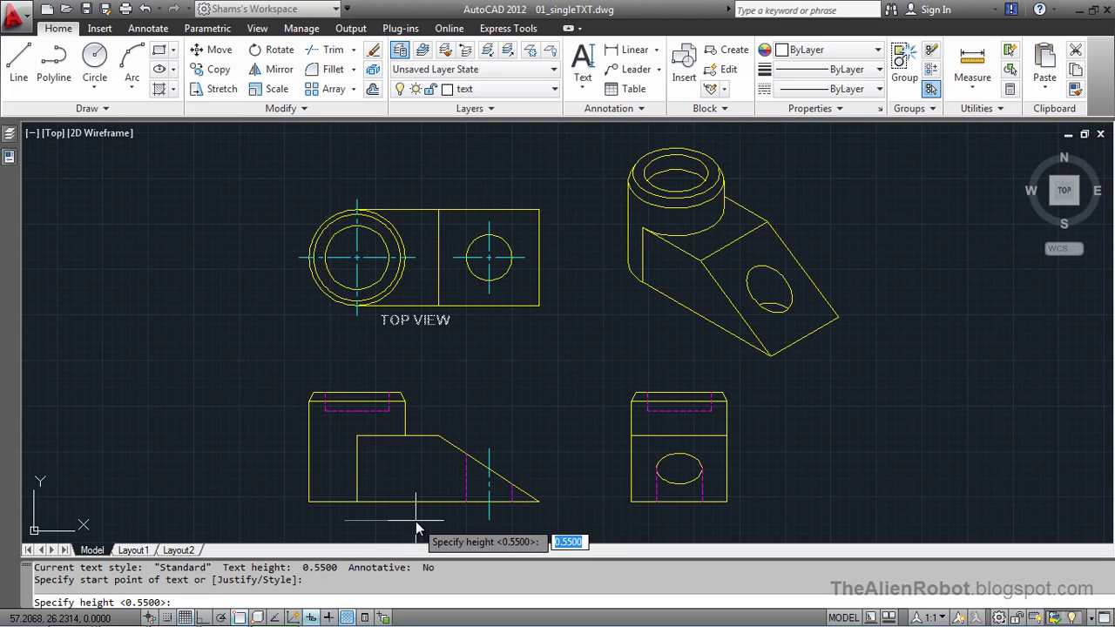
key(Return)
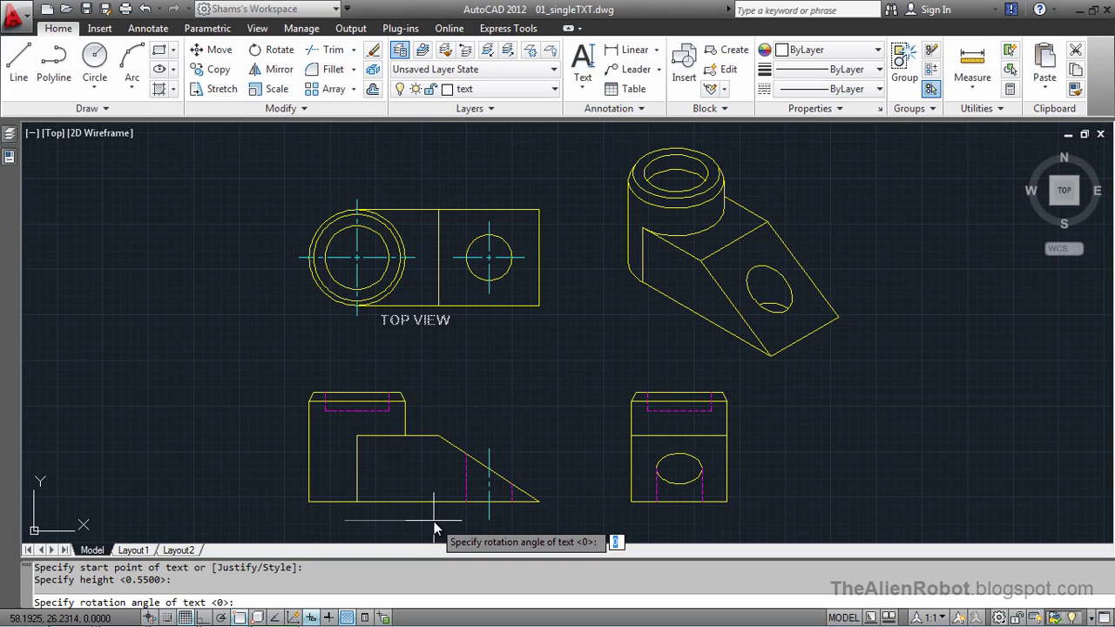
key(Return)
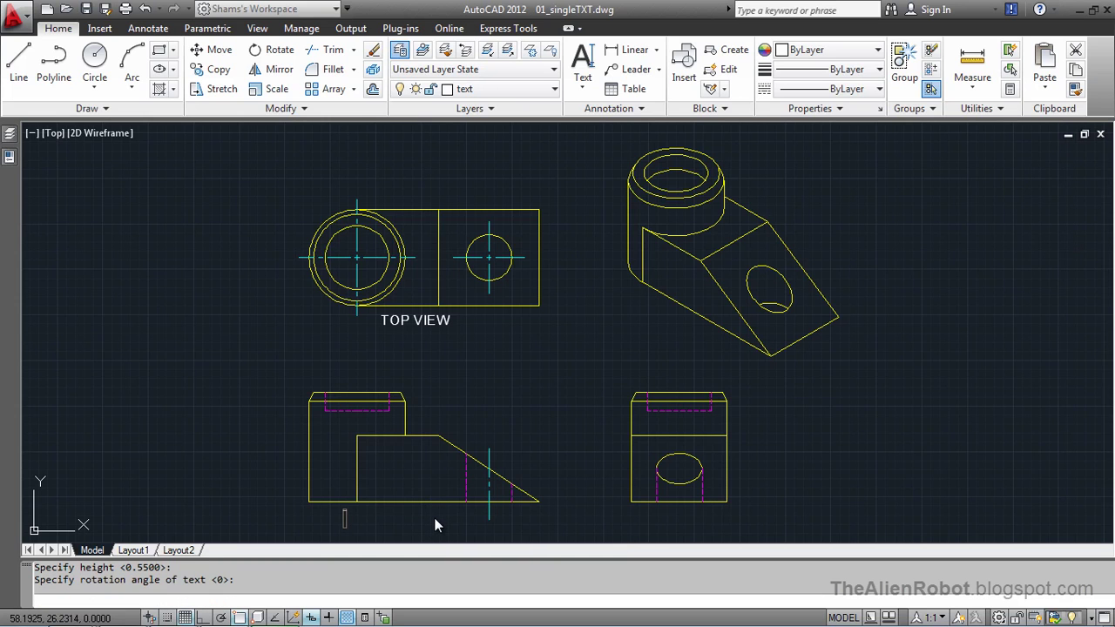
text(FRONT VIEW)
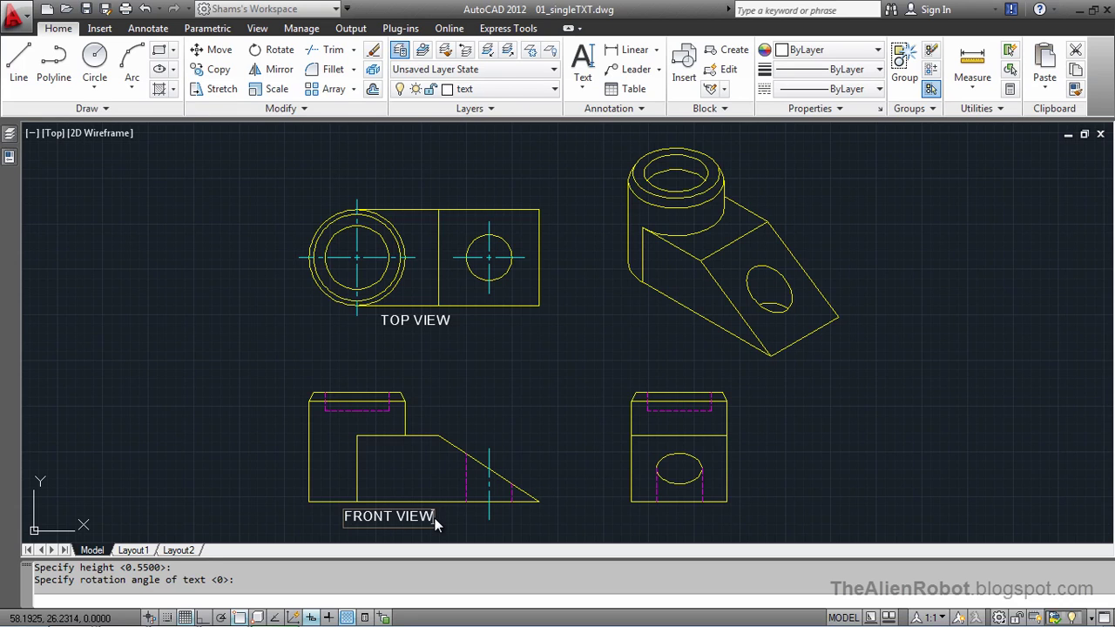
key(Return)
key(Return)
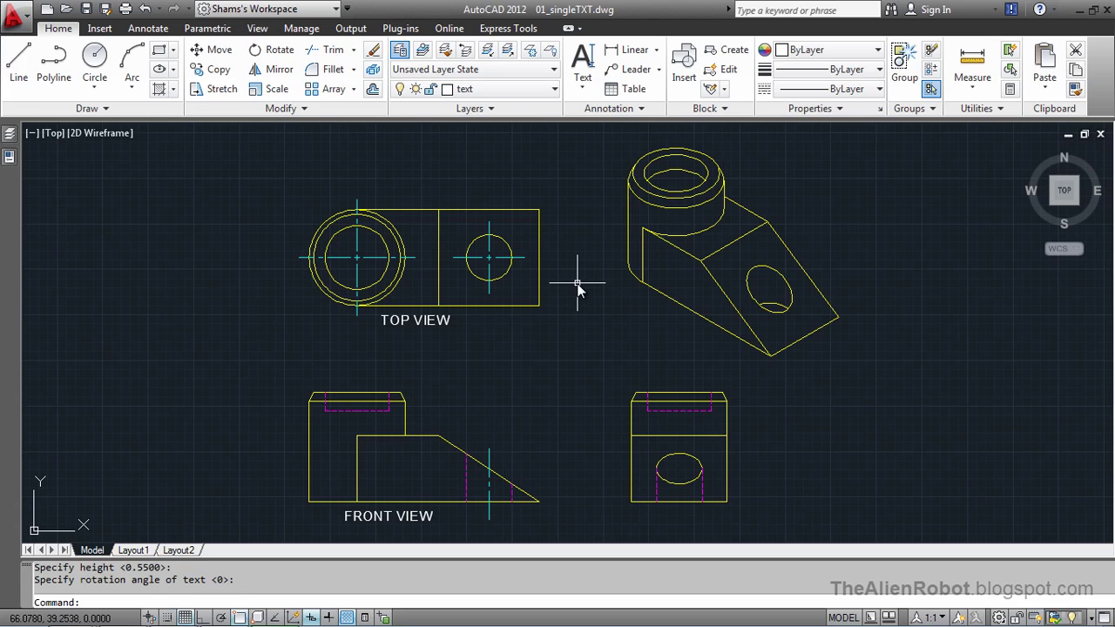
key(Return)
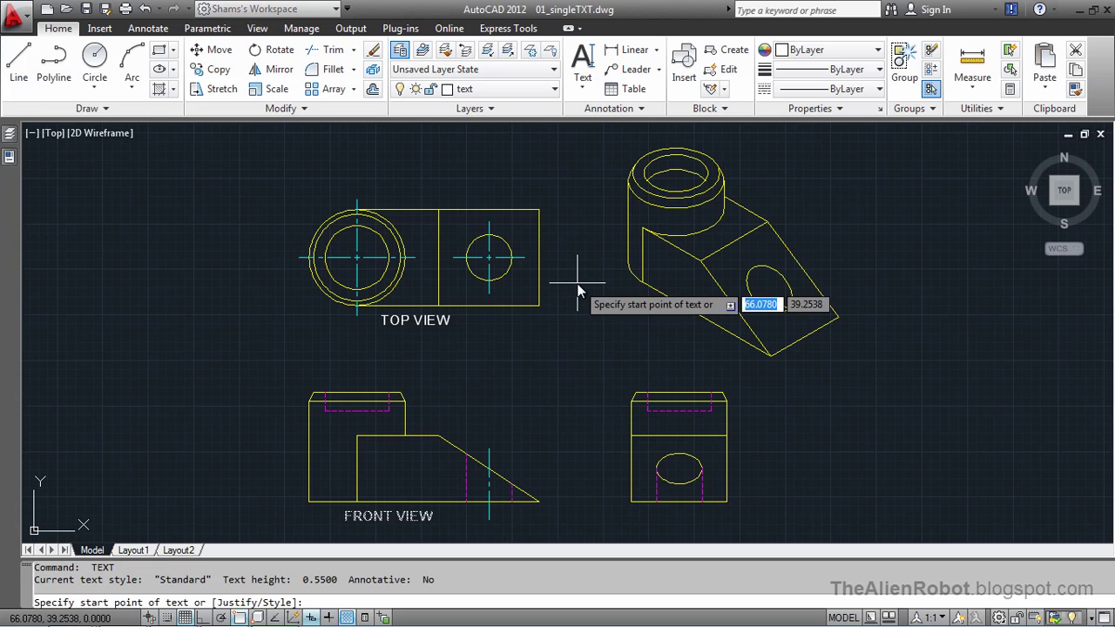
Step: Place 'RIGHT SIDE VIEW' under the right side view at the 0.55 height
click(642, 520)
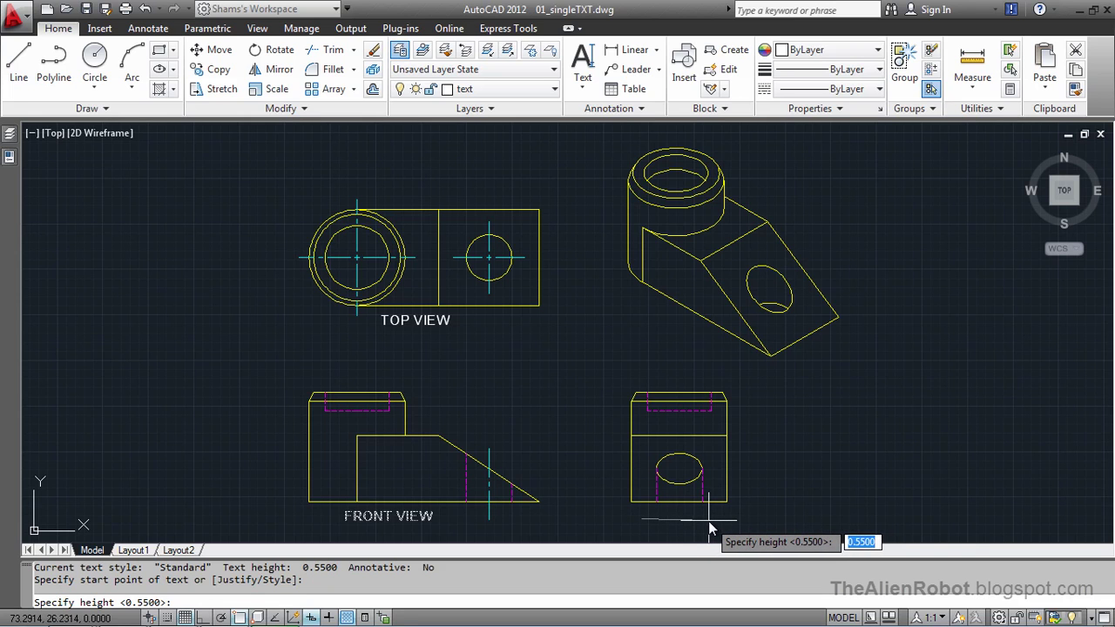
key(Return)
key(Return)
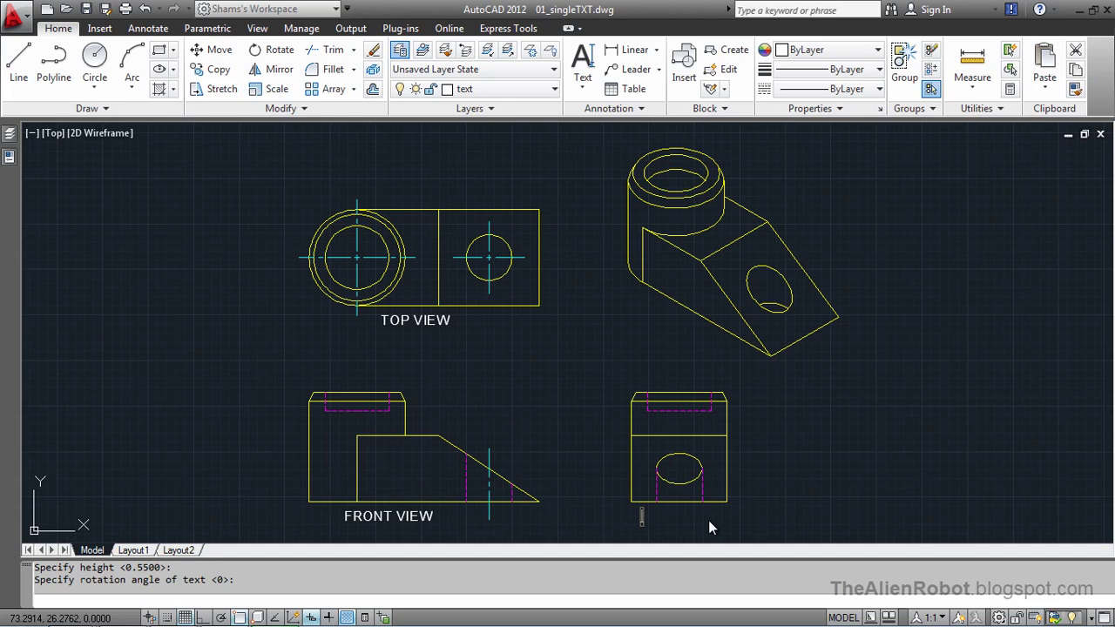
text(RIGHT SIDE VIEW)
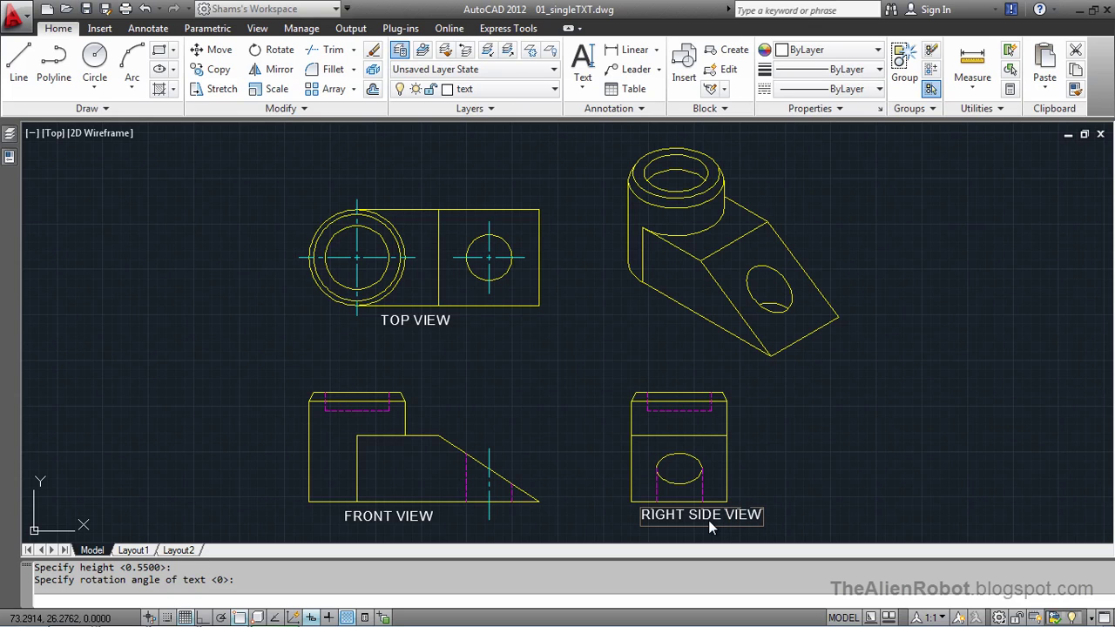
key(Return)
key(Return)
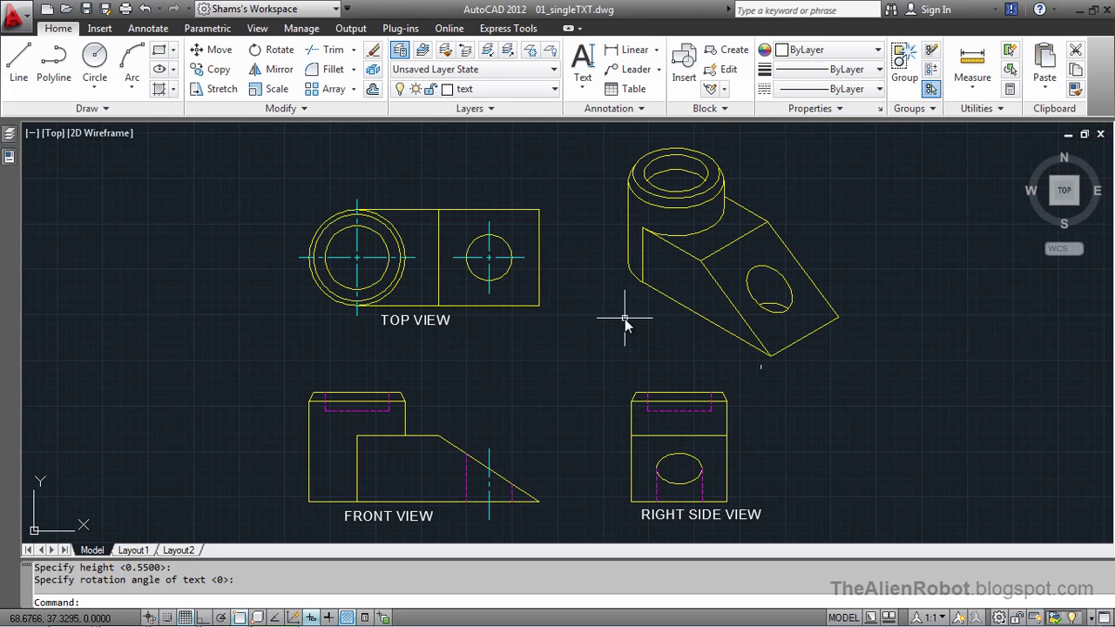
Step: Add 'ISOMETRIC VIEW' at 0.45 height, rotated to follow the isometric part's lower slanted edge
click(587, 63)
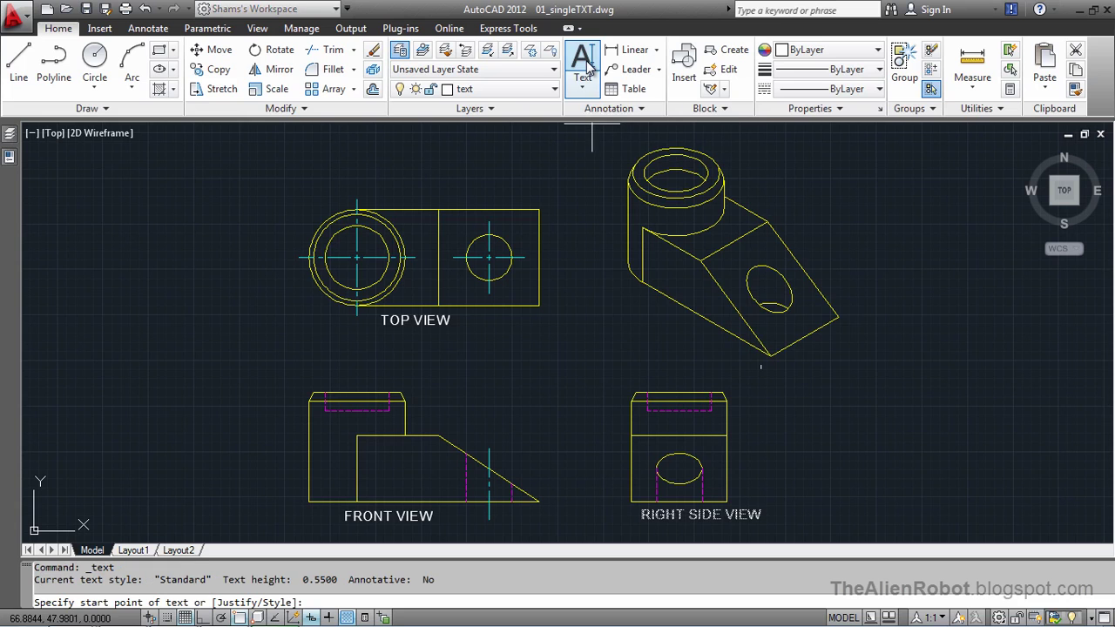
click(642, 293)
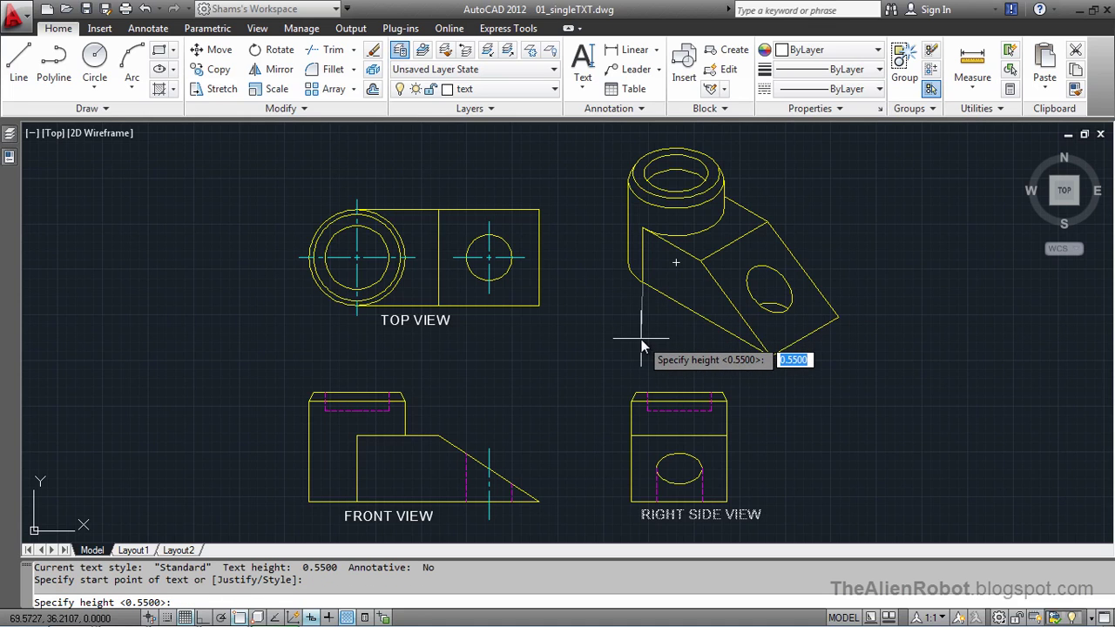
text(.)
key(Return)
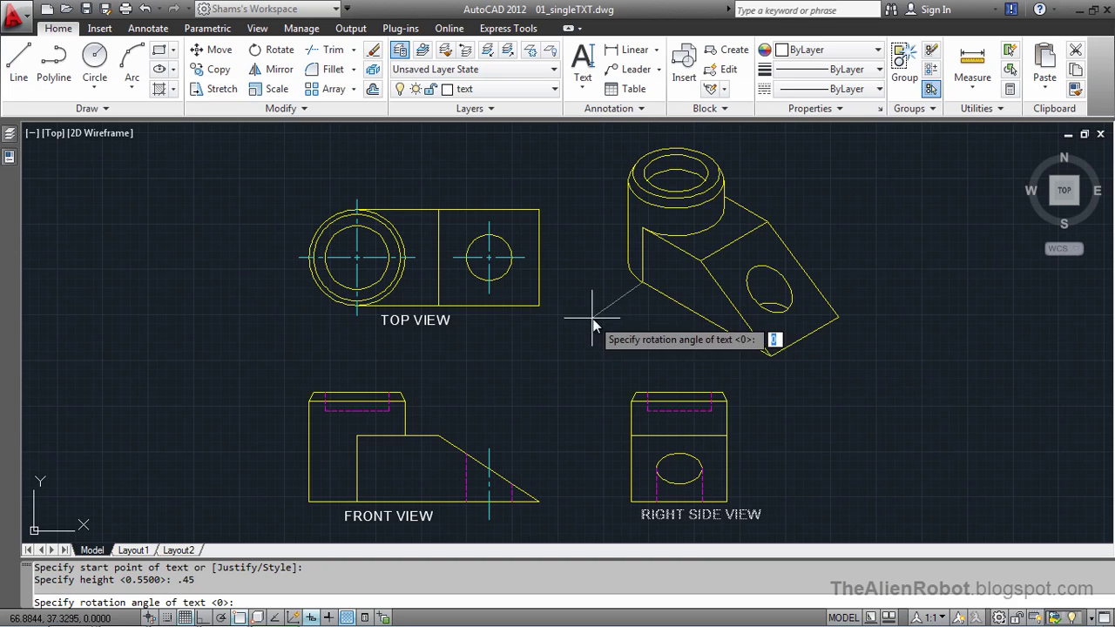
click(770, 358)
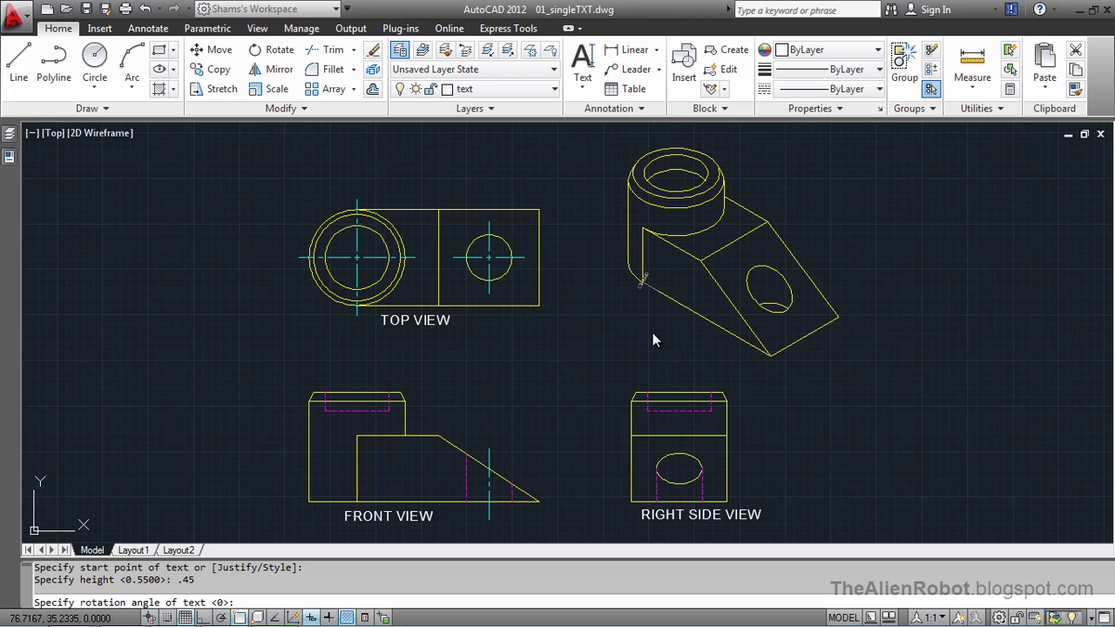
text(ISOMETRIC VIEW)
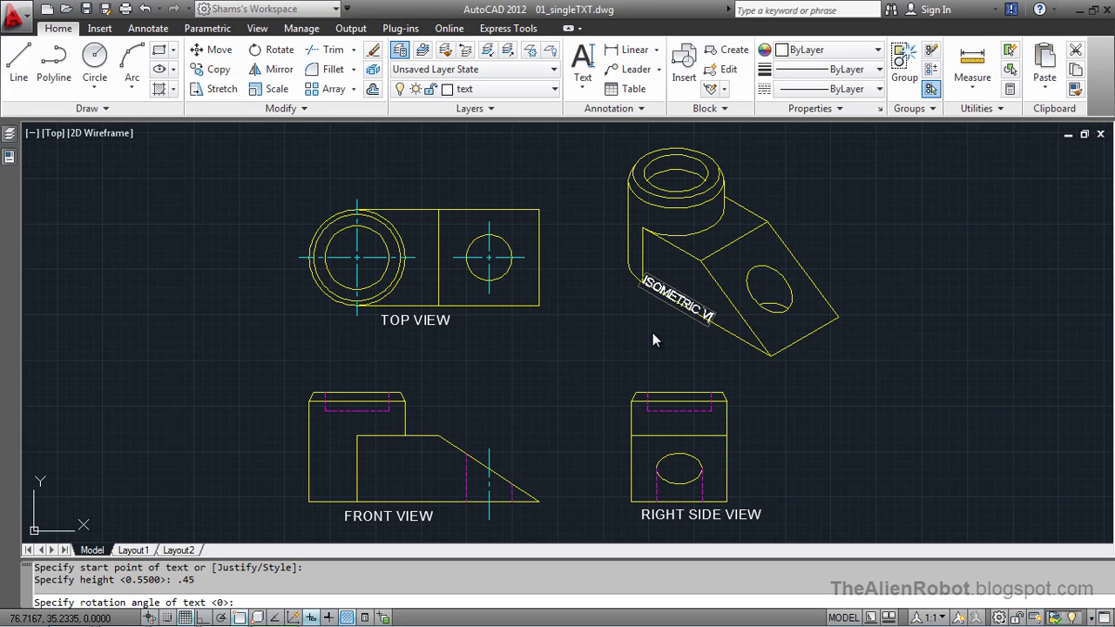
key(Return)
key(Return)
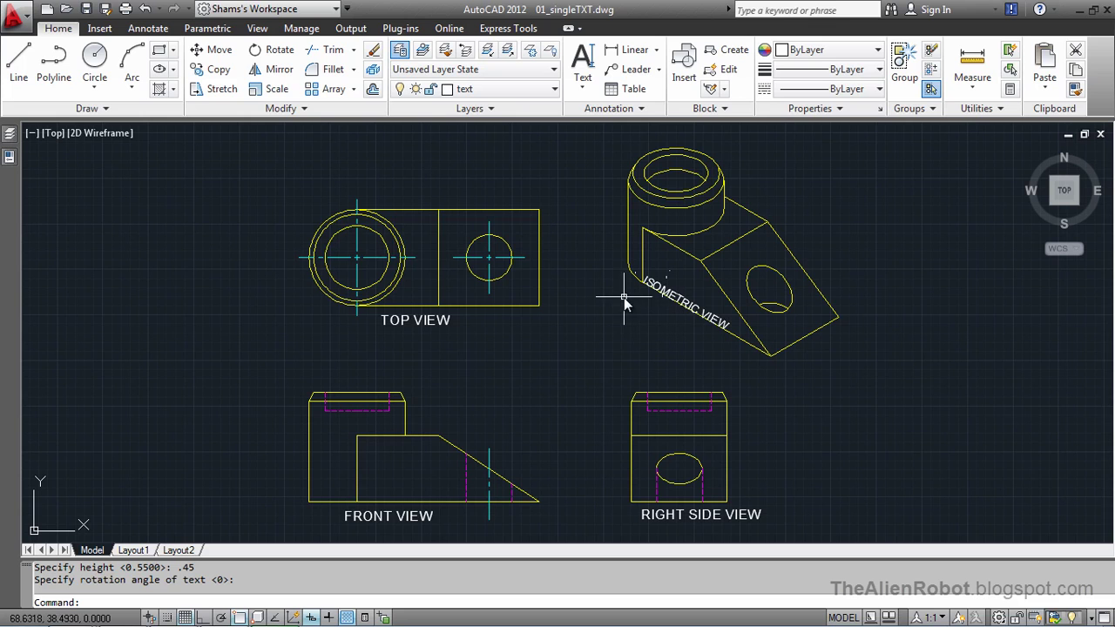
Step: Move the ISOMETRIC VIEW text down from the part's corner so it sits below the slanted edge
click(222, 54)
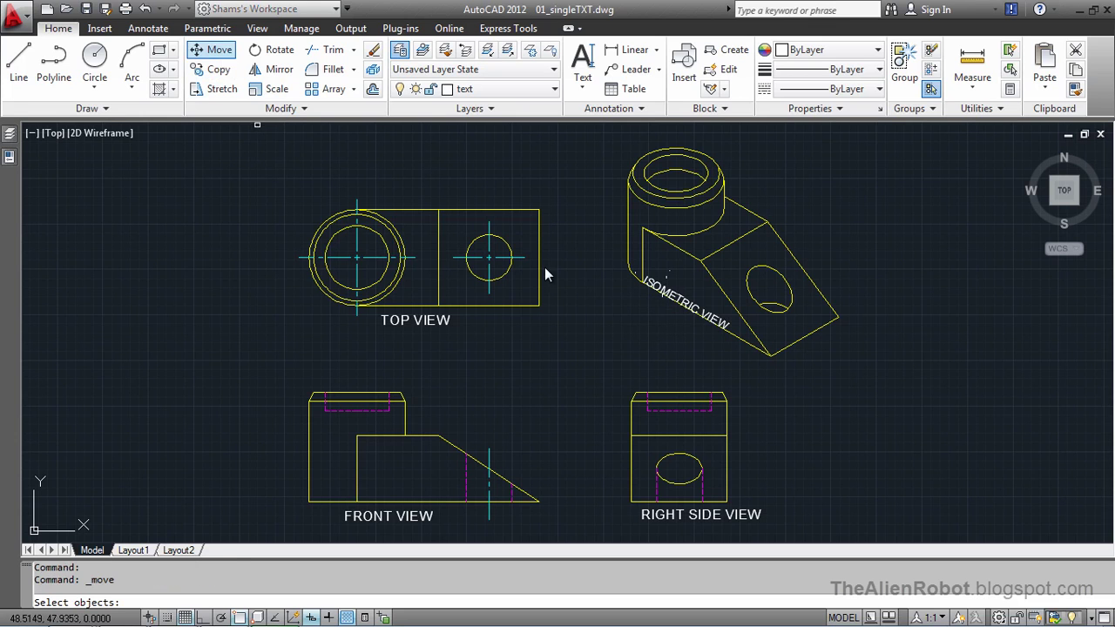
click(671, 298)
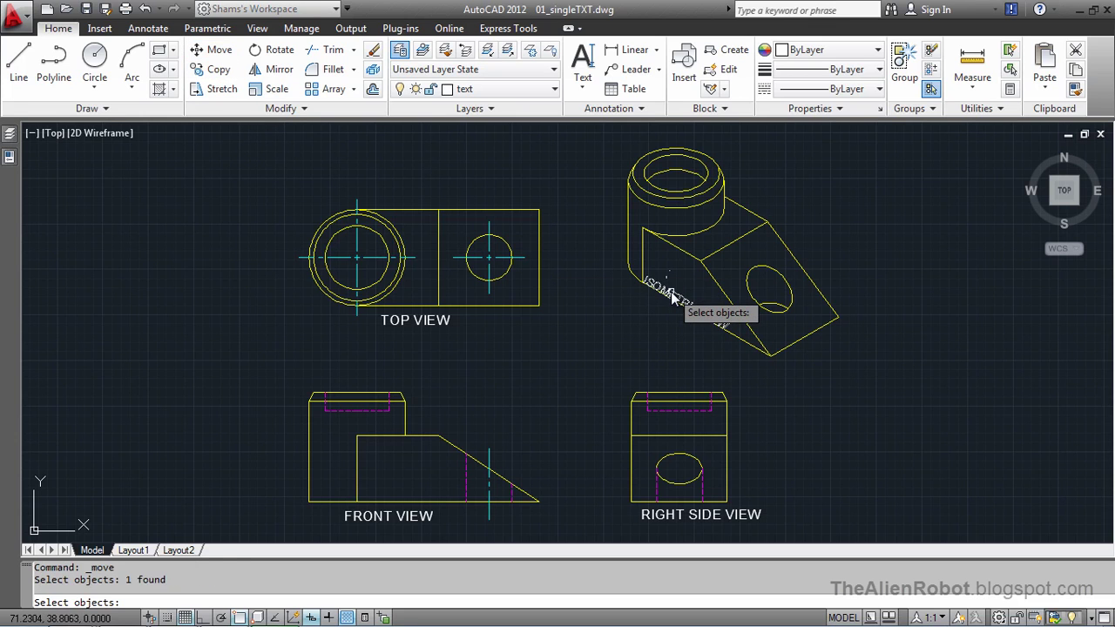
key(Return)
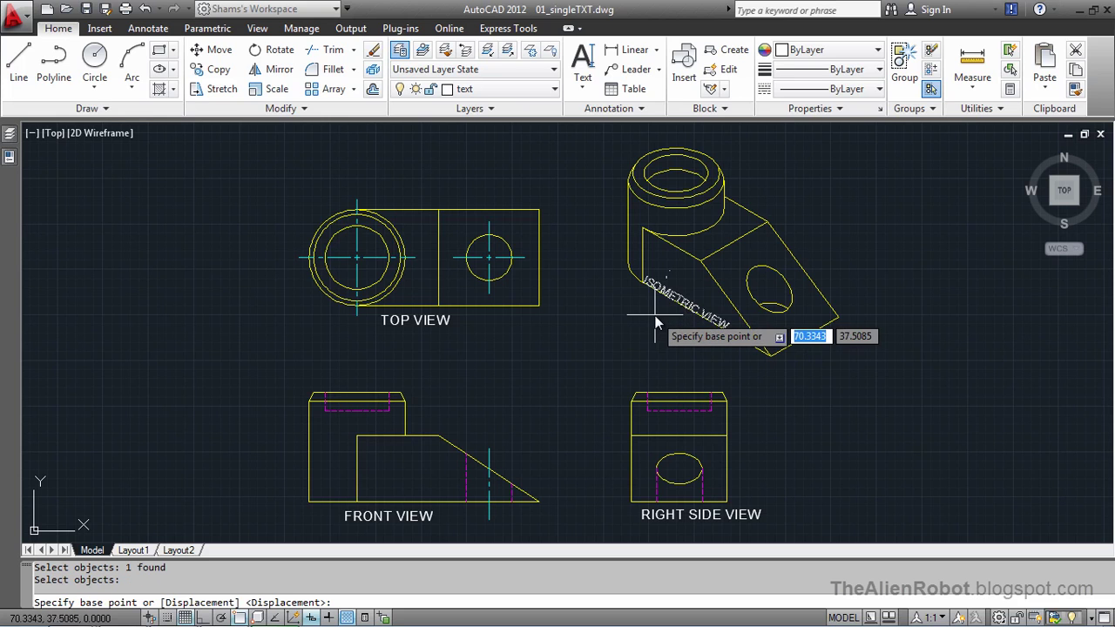
click(770, 360)
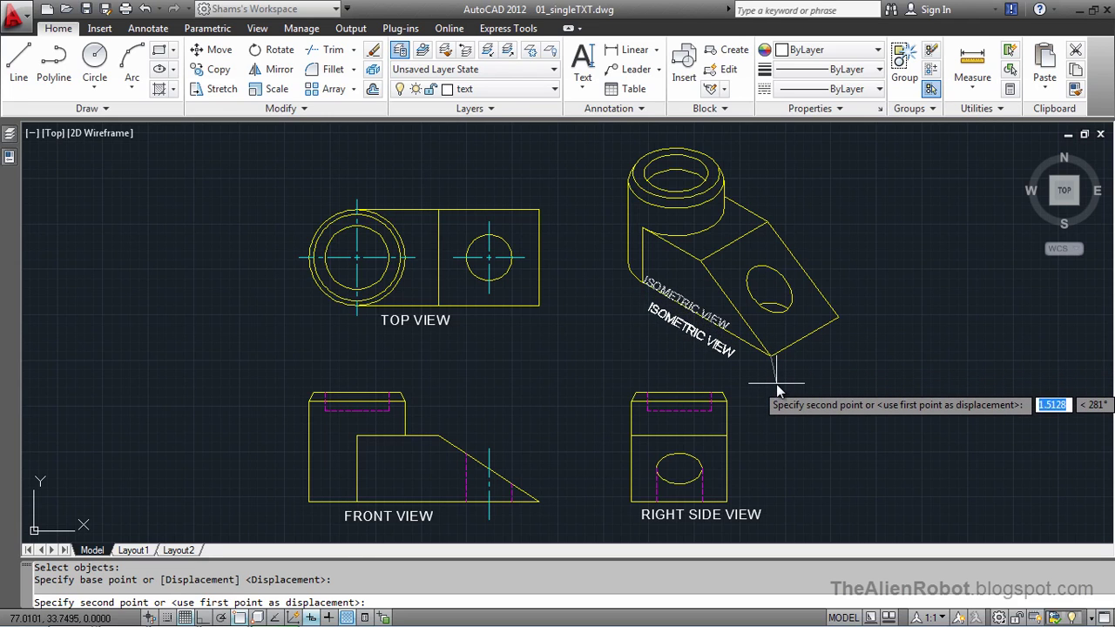
click(777, 391)
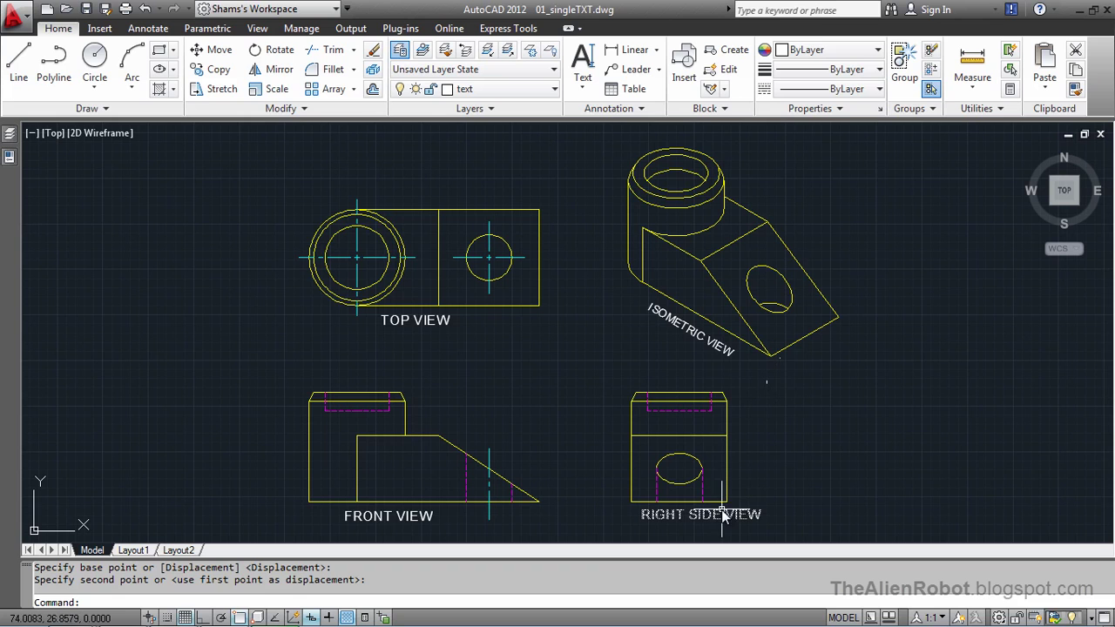
Step: Repeat MOVE to slide the RIGHT SIDE VIEW text left, centring it beneath that view
key(Return)
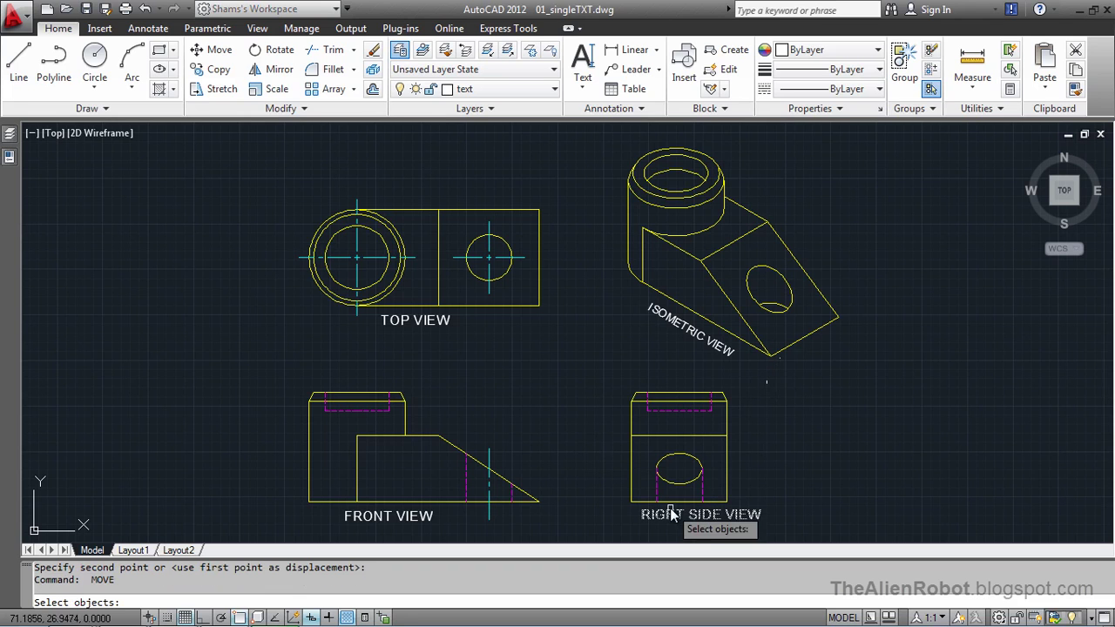
click(672, 515)
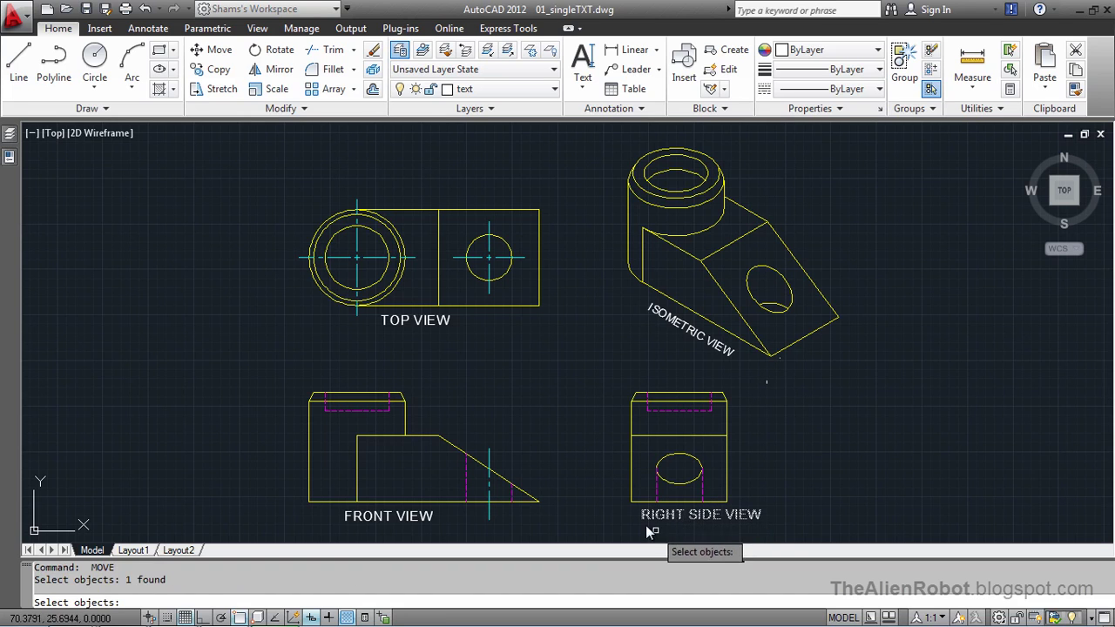
key(Return)
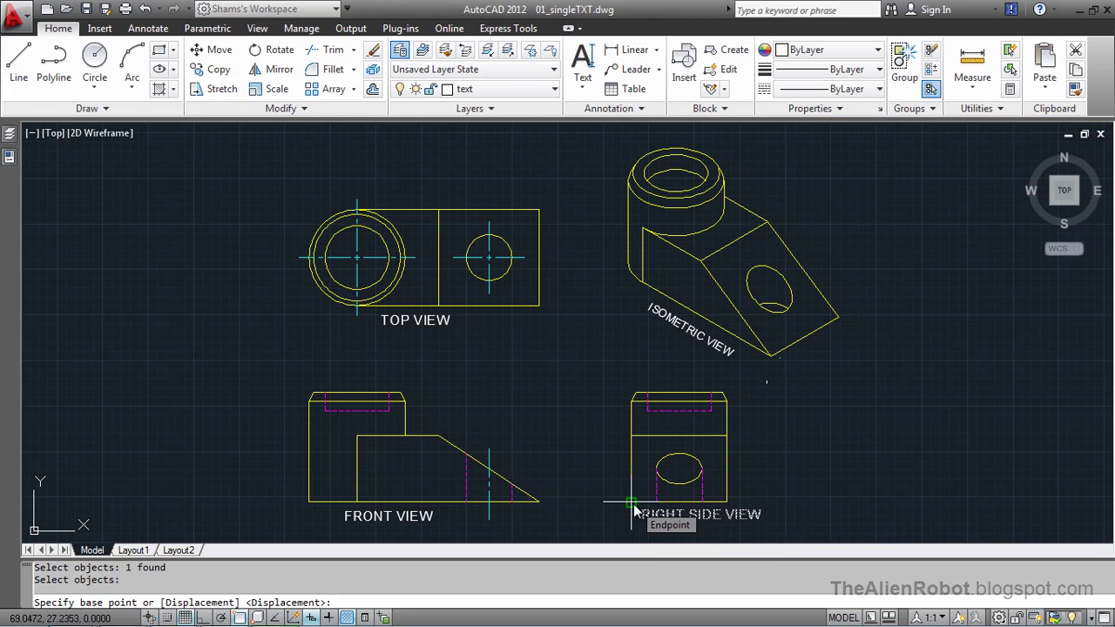
click(634, 511)
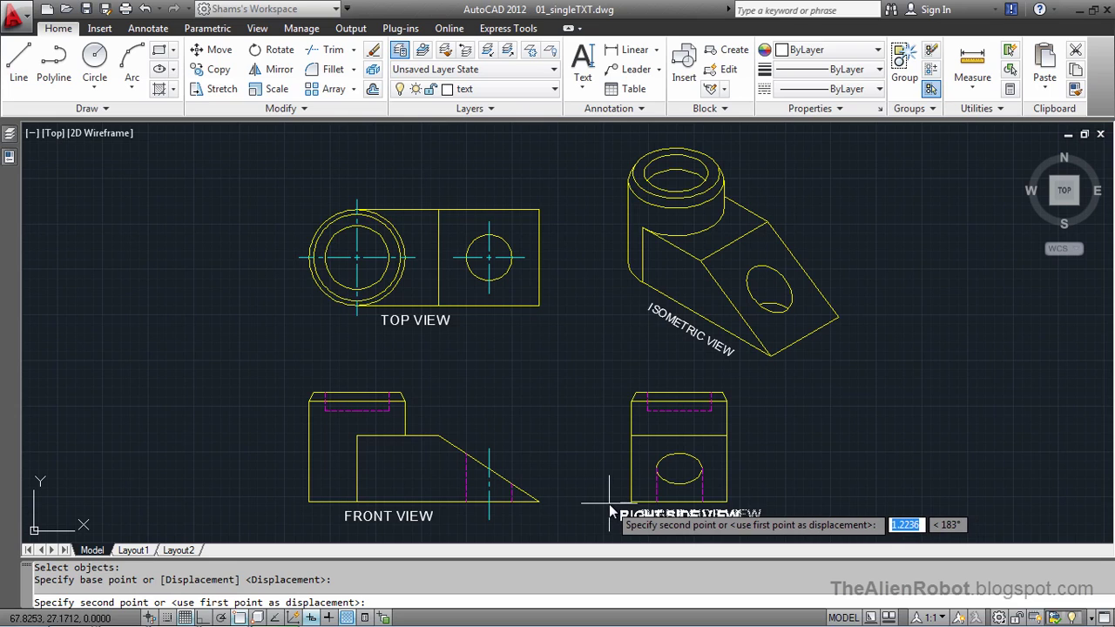
click(610, 511)
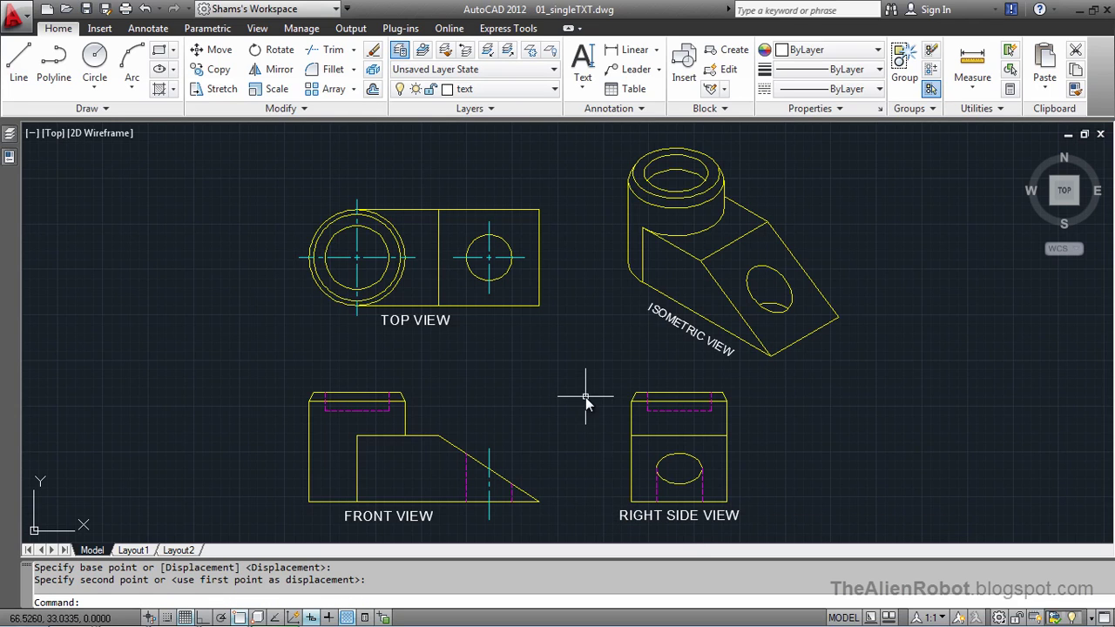